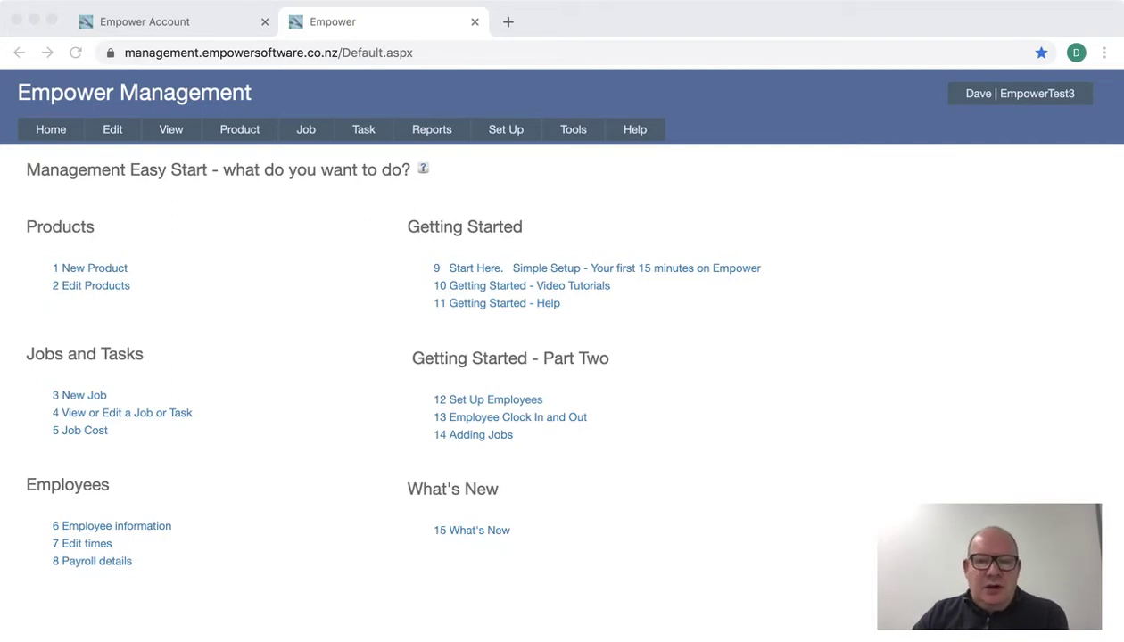
- Open the Scheduling settings and switch Set Forward Scheduling as Default on and back off
{"action": "left_click", "coordinate": [573, 130]}
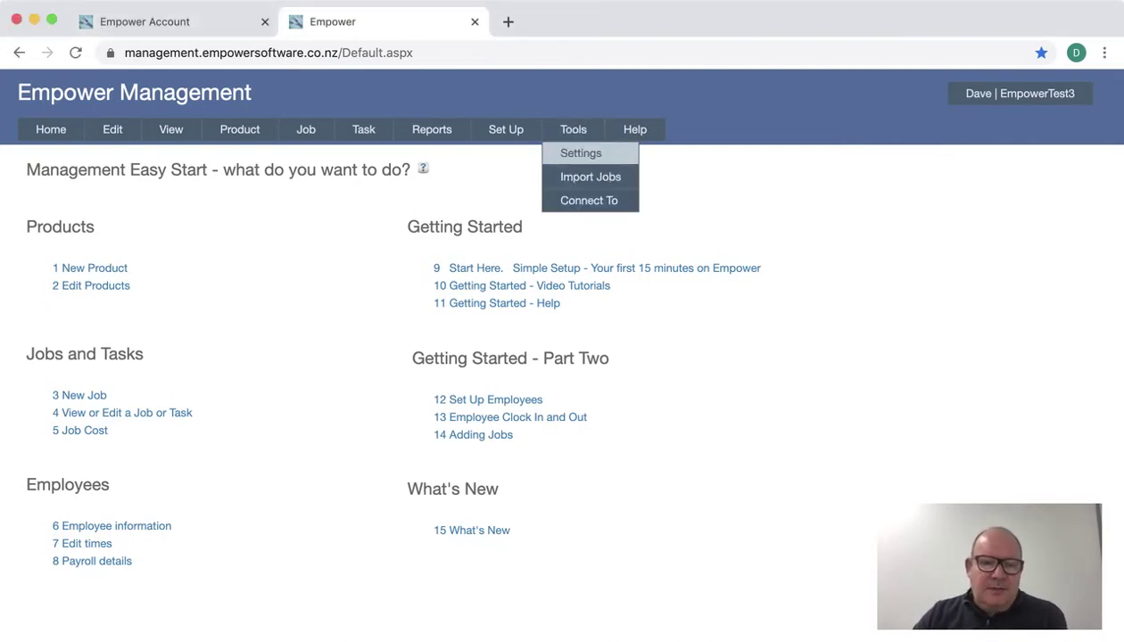
{"action": "left_click", "coordinate": [581, 153]}
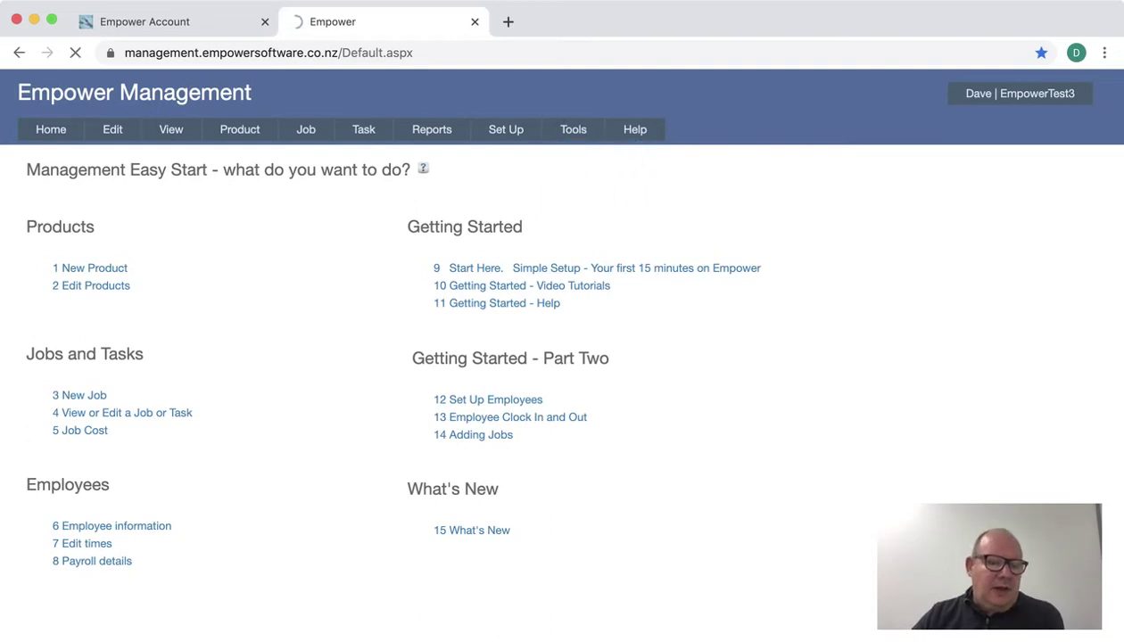
{"action": "left_click", "coordinate": [70, 285]}
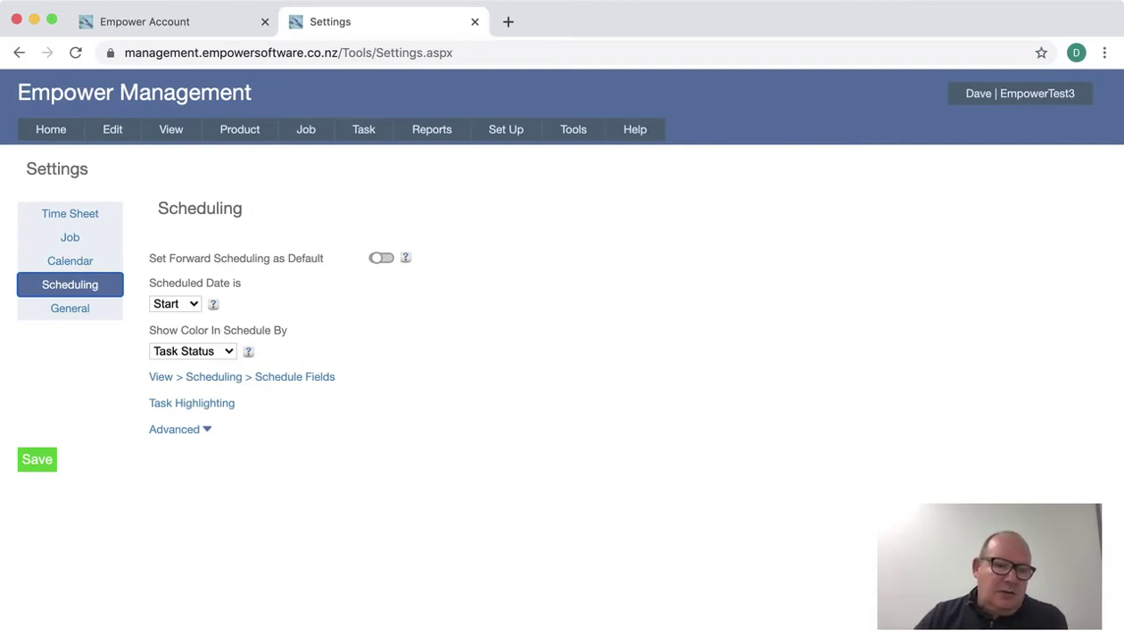
{"action": "left_click", "coordinate": [380, 258]}
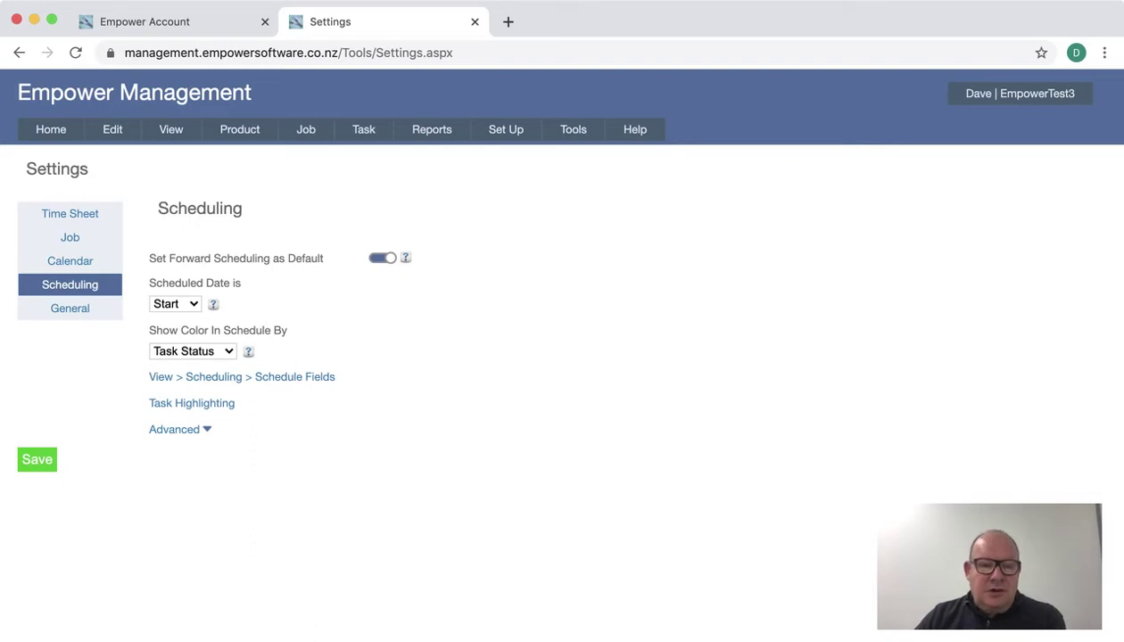
{"action": "left_click", "coordinate": [380, 257]}
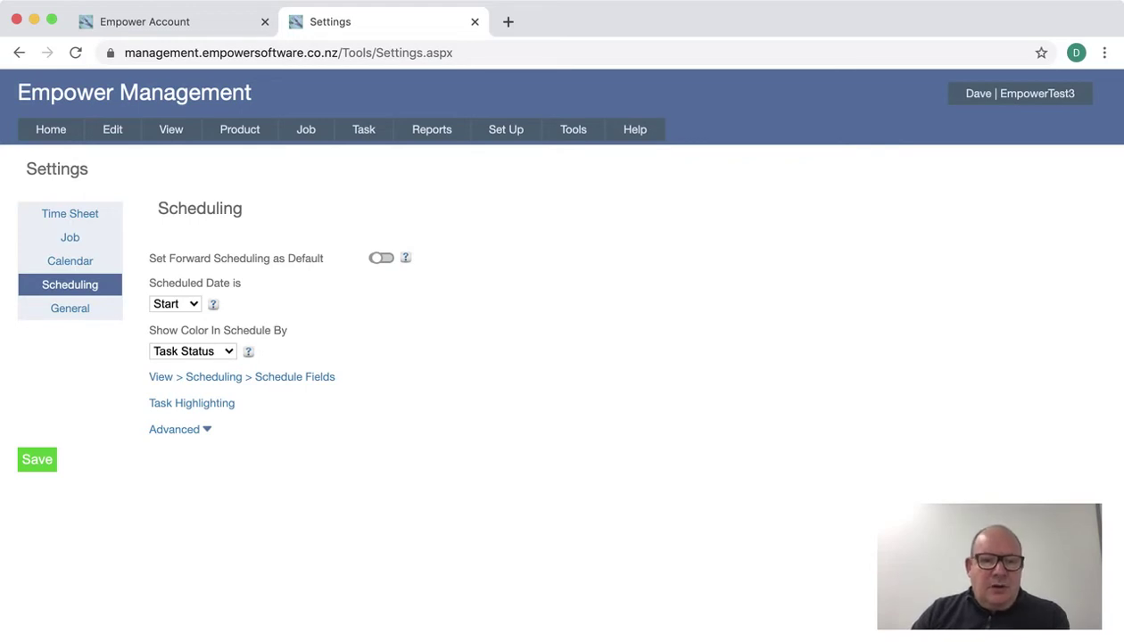
- Find Product 1 with the search text "prod" and open it for editing to view its processes and budget times
{"action": "mouse_move", "coordinate": [505, 130]}
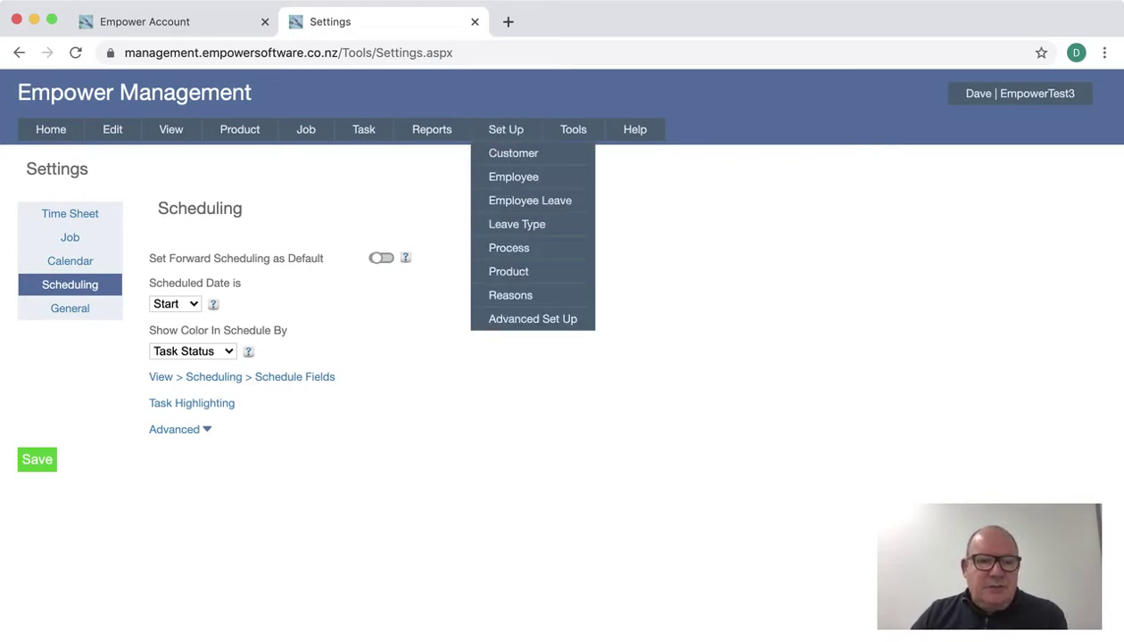
{"action": "mouse_move", "coordinate": [240, 129]}
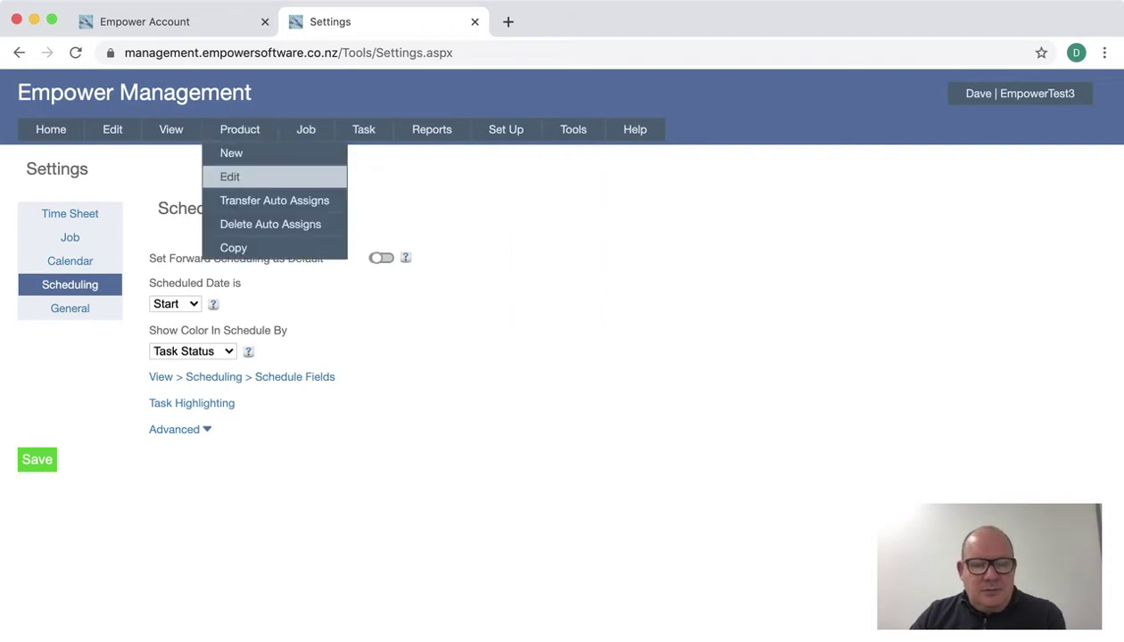
{"action": "left_click", "coordinate": [231, 176]}
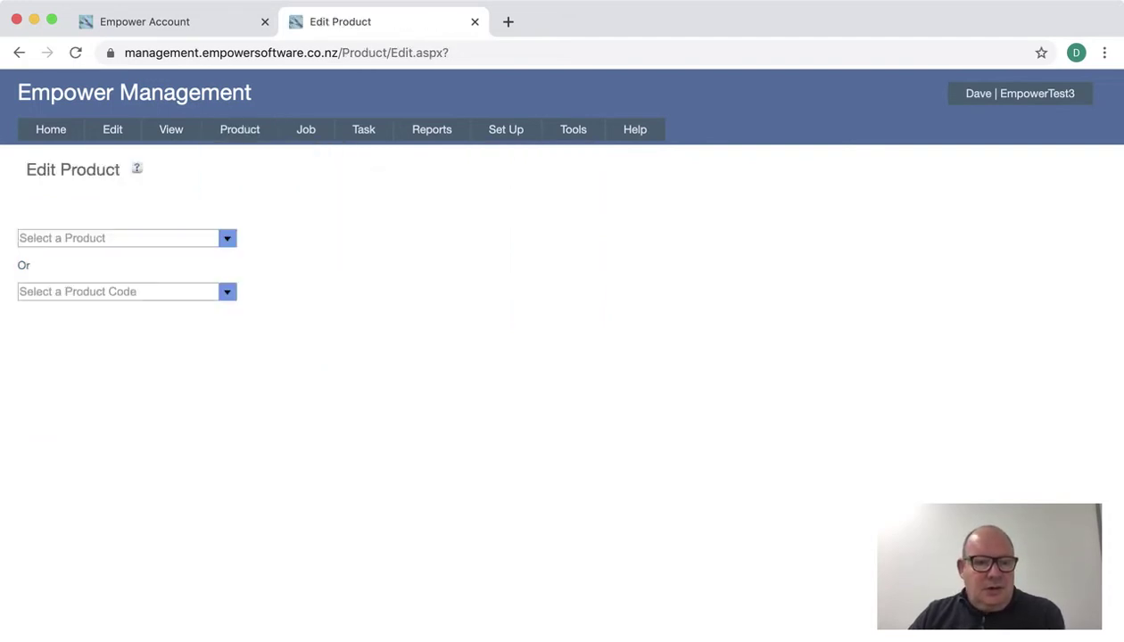
{"action": "left_click", "coordinate": [125, 238]}
{"action": "type", "text": "pr"}
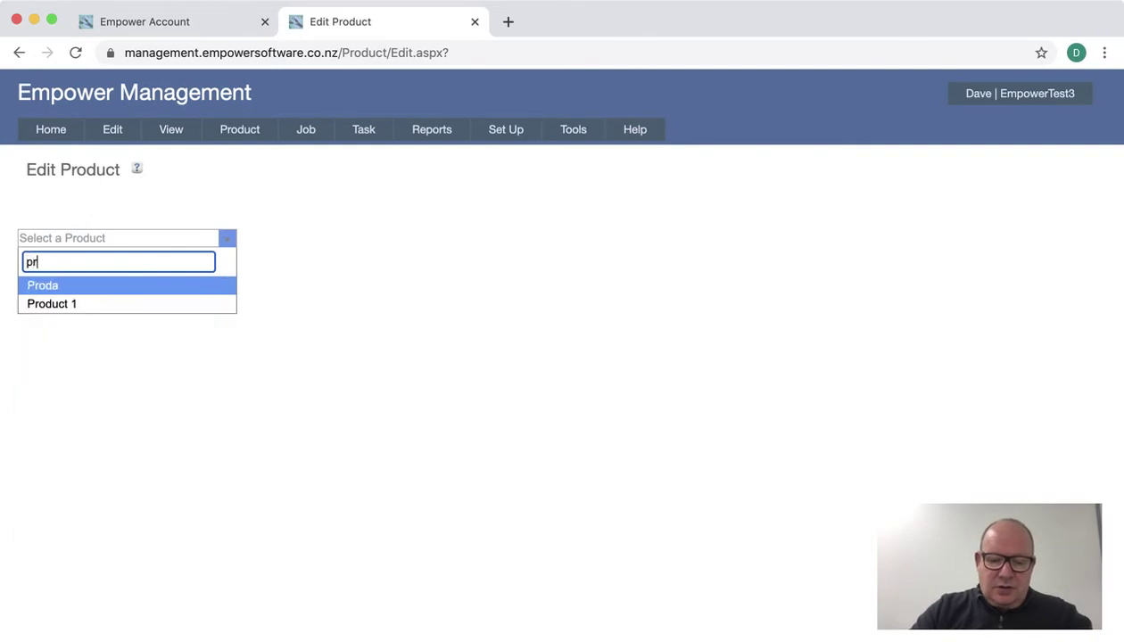
{"action": "type", "text": "od"}
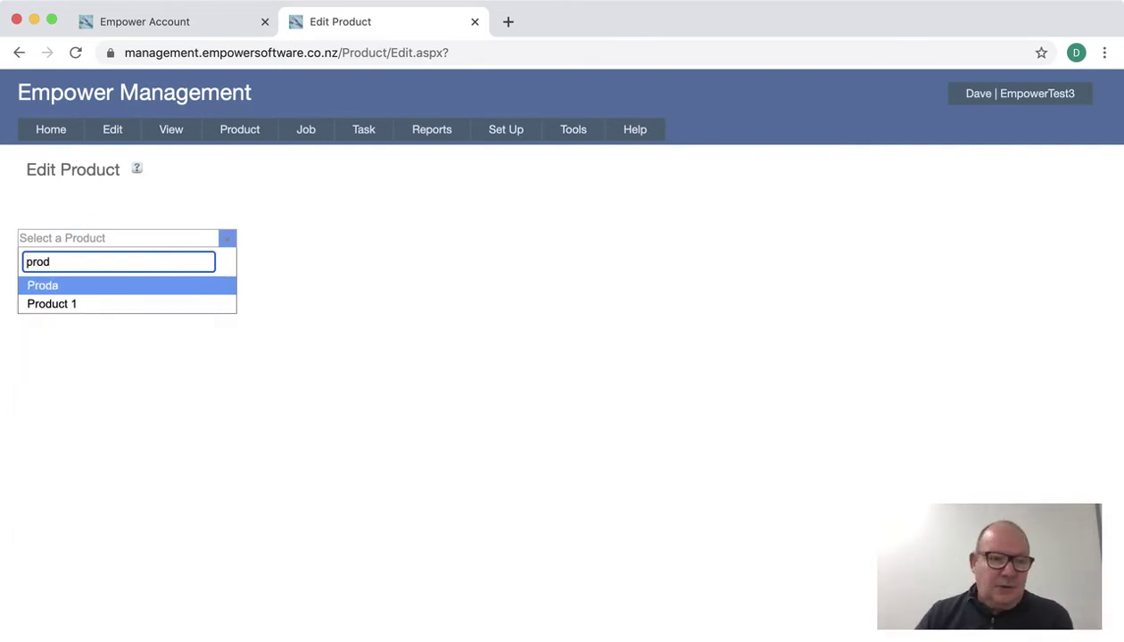
{"action": "key", "text": "Down"}
{"action": "key", "text": "Return"}
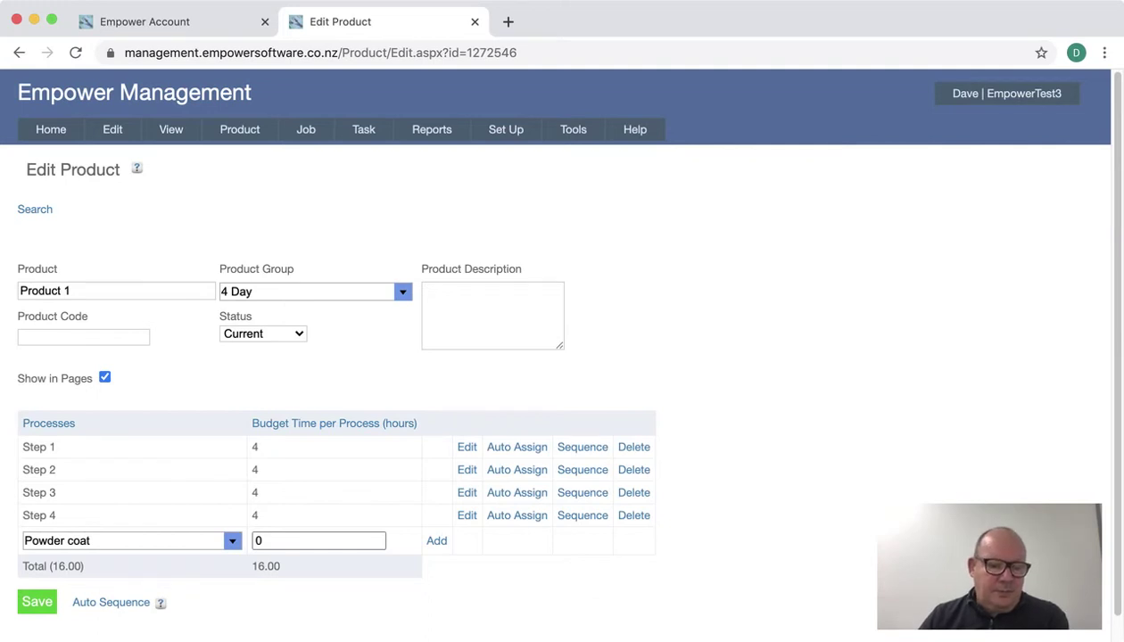
- Search the jobs for "Job" and open Job One for editing to review its dates and required product
{"action": "mouse_move", "coordinate": [306, 130]}
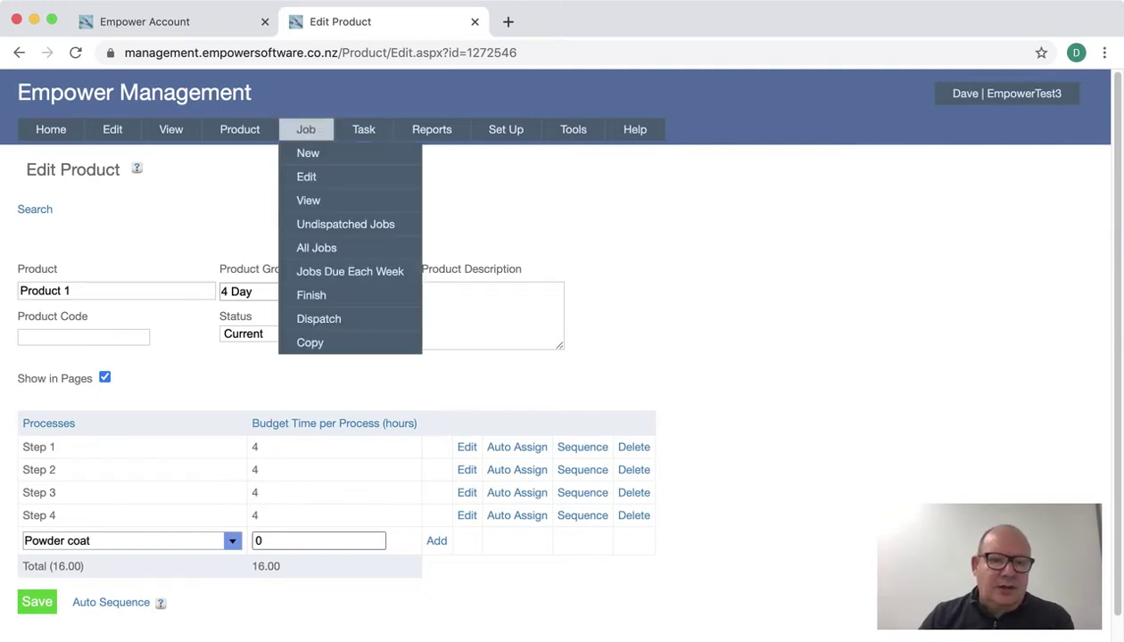
{"action": "left_click", "coordinate": [307, 177]}
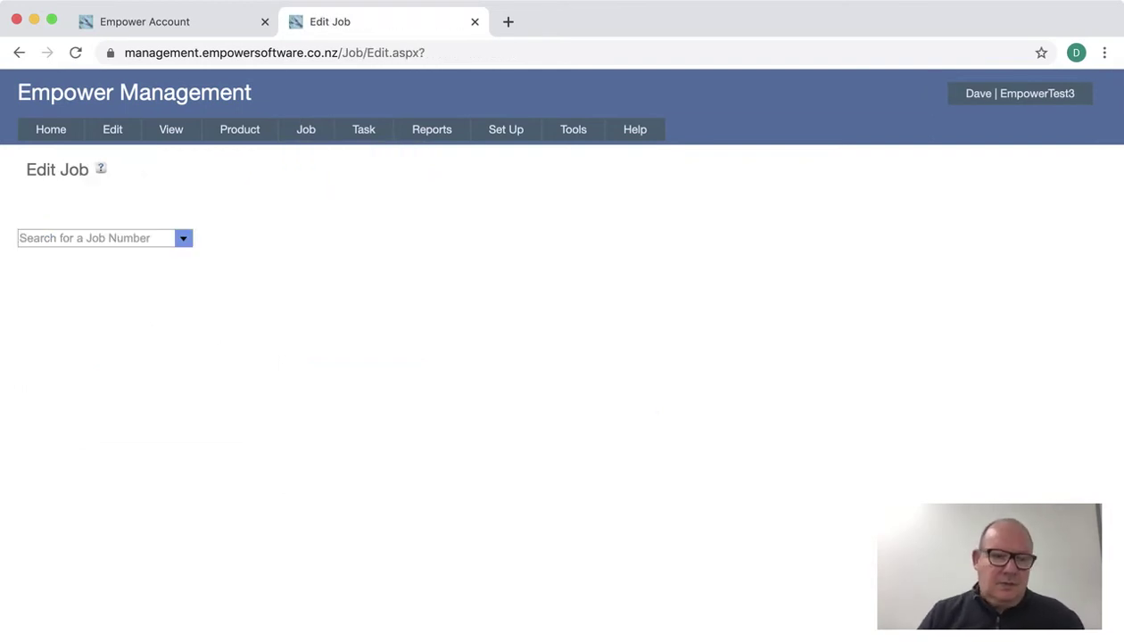
{"action": "left_click", "coordinate": [182, 239]}
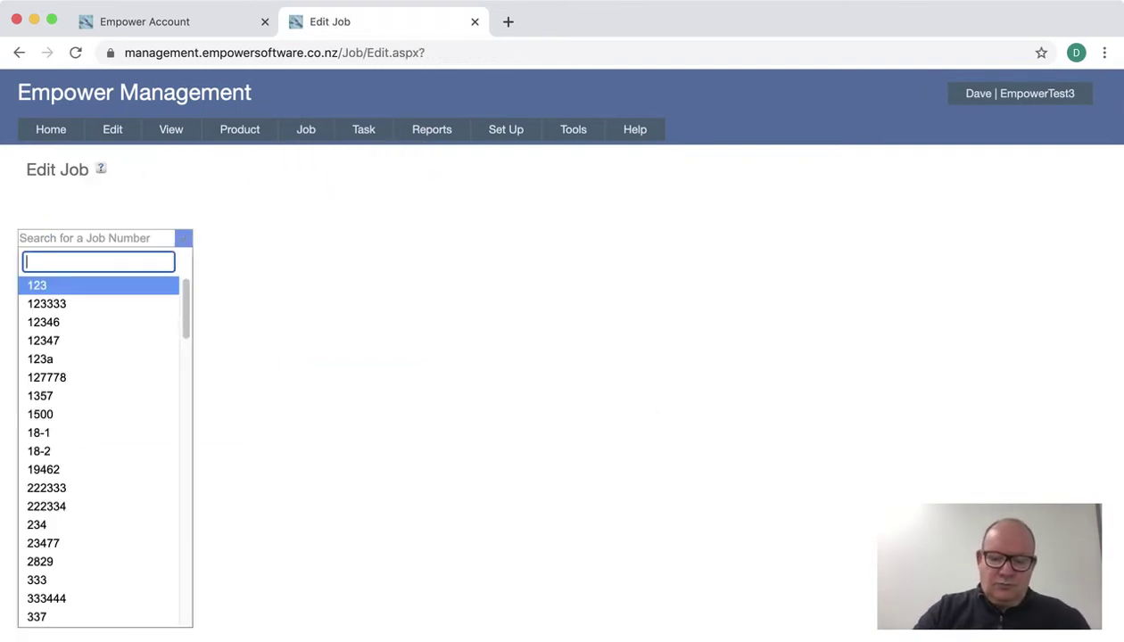
{"action": "type", "text": "JOb"}
{"action": "key", "text": "Down"}
{"action": "key", "text": "Down"}
{"action": "key", "text": "Down"}
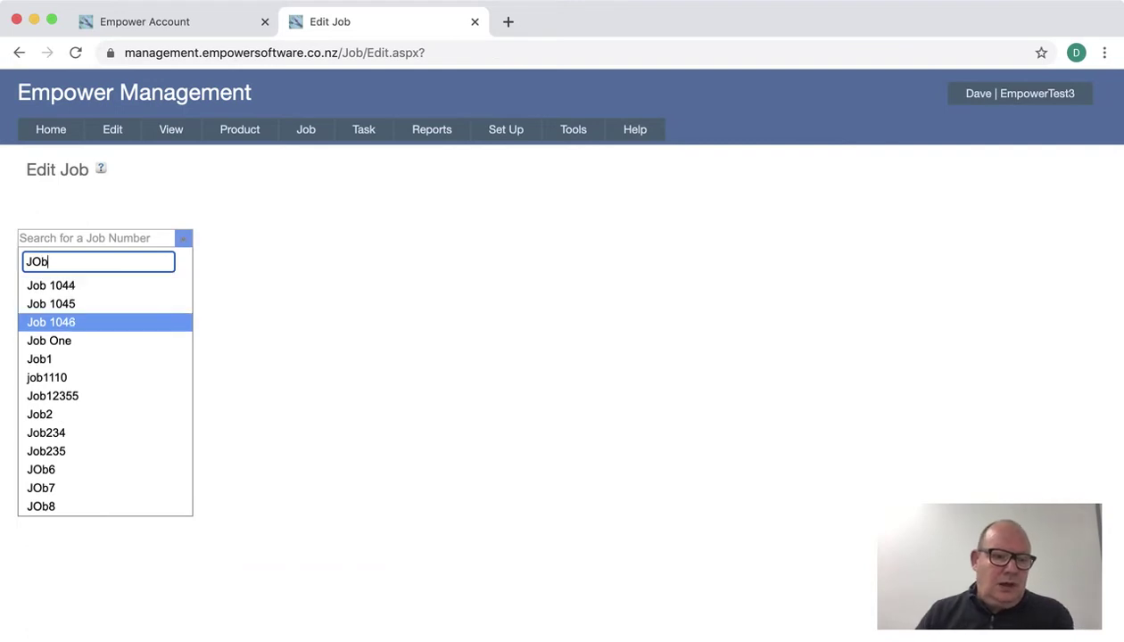
{"action": "key", "text": "Return"}
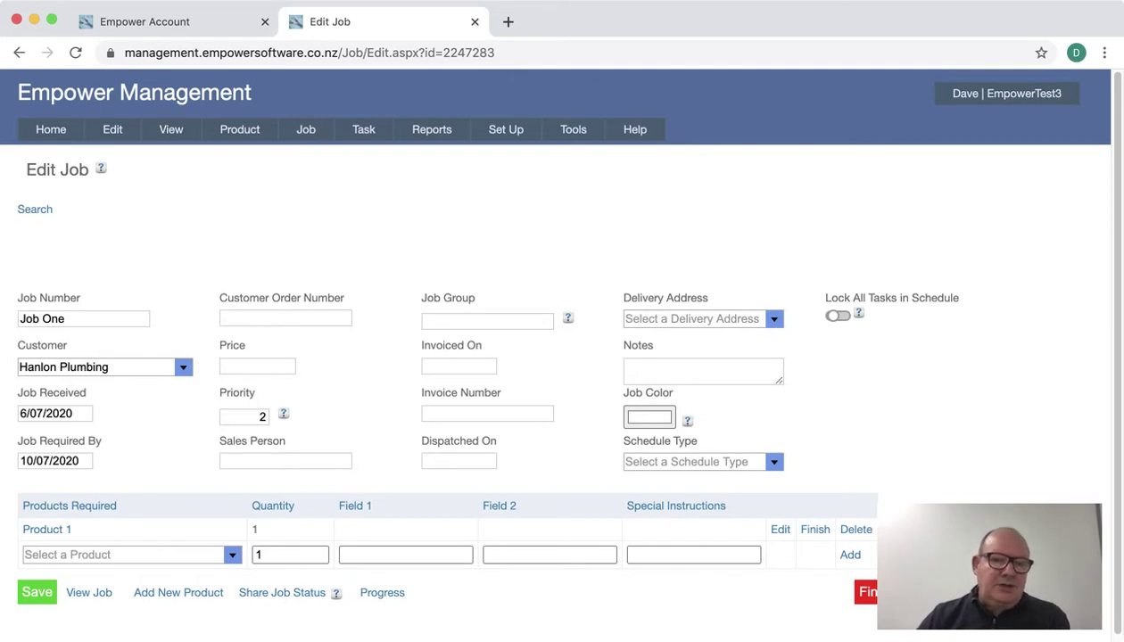
- Display the job schedule for July 2020 and select Friday 10 July
{"action": "mouse_move", "coordinate": [170, 129]}
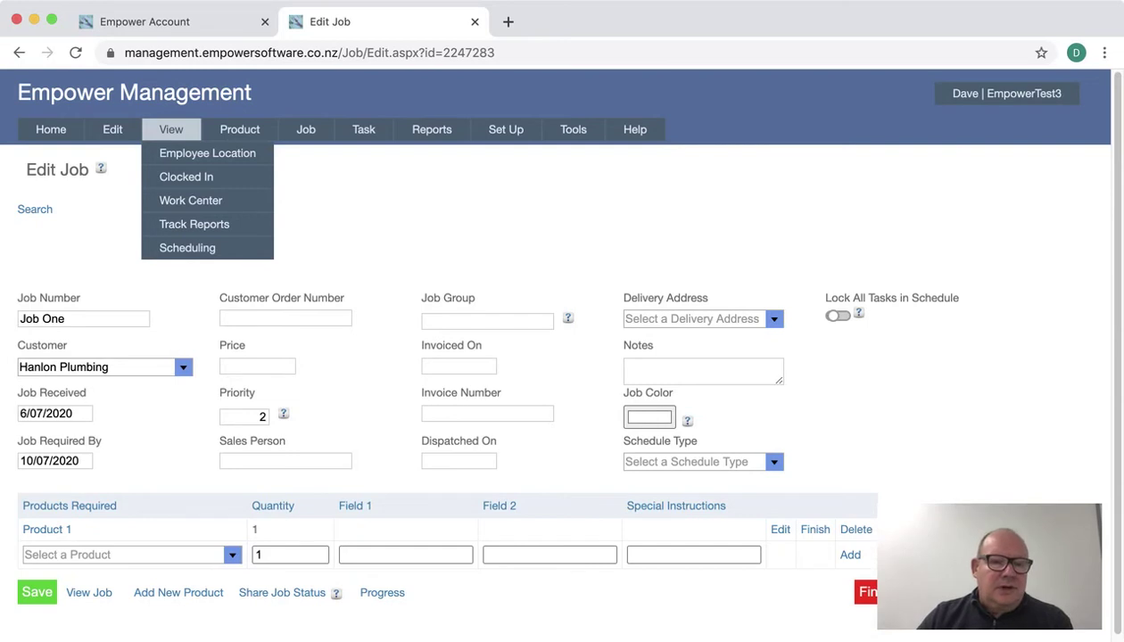
{"action": "mouse_move", "coordinate": [187, 248]}
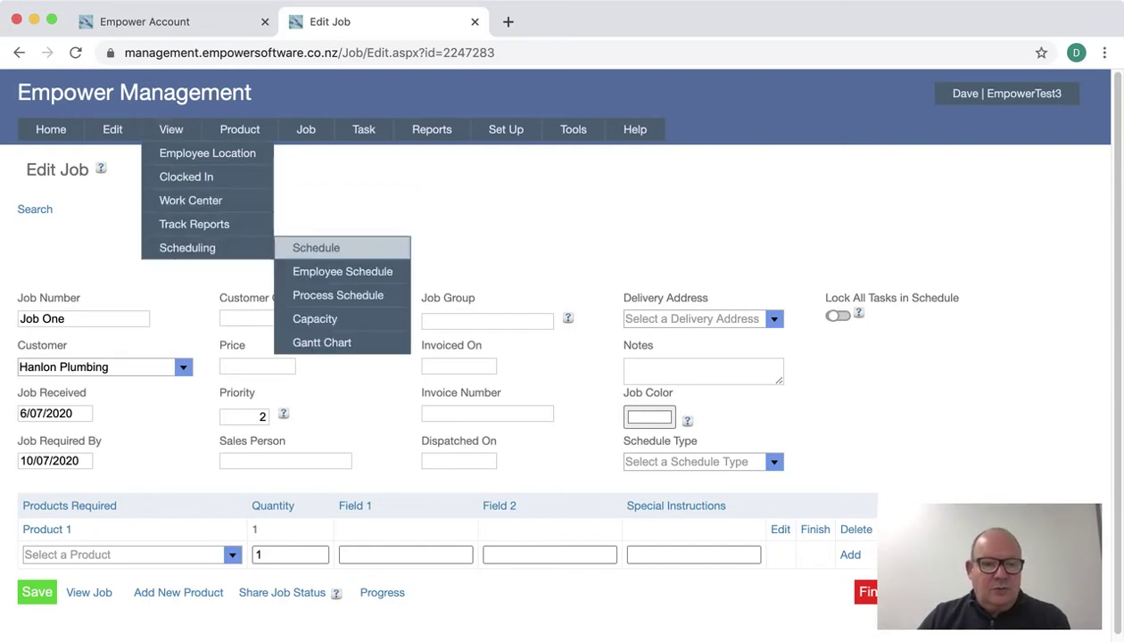
{"action": "left_click", "coordinate": [315, 248]}
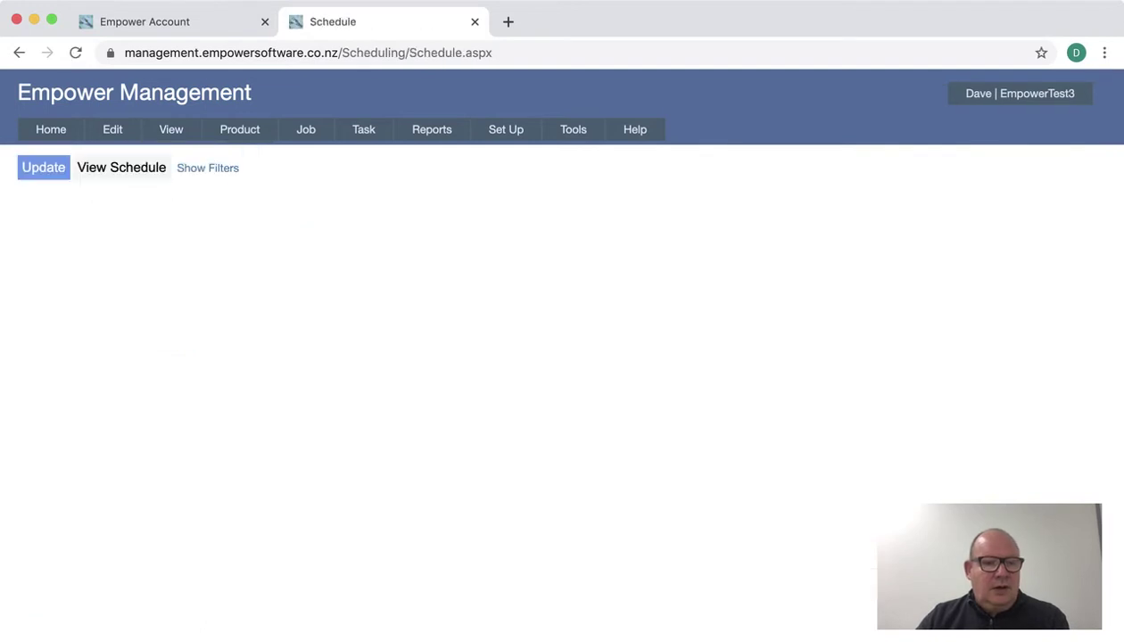
{"action": "left_click", "coordinate": [121, 168]}
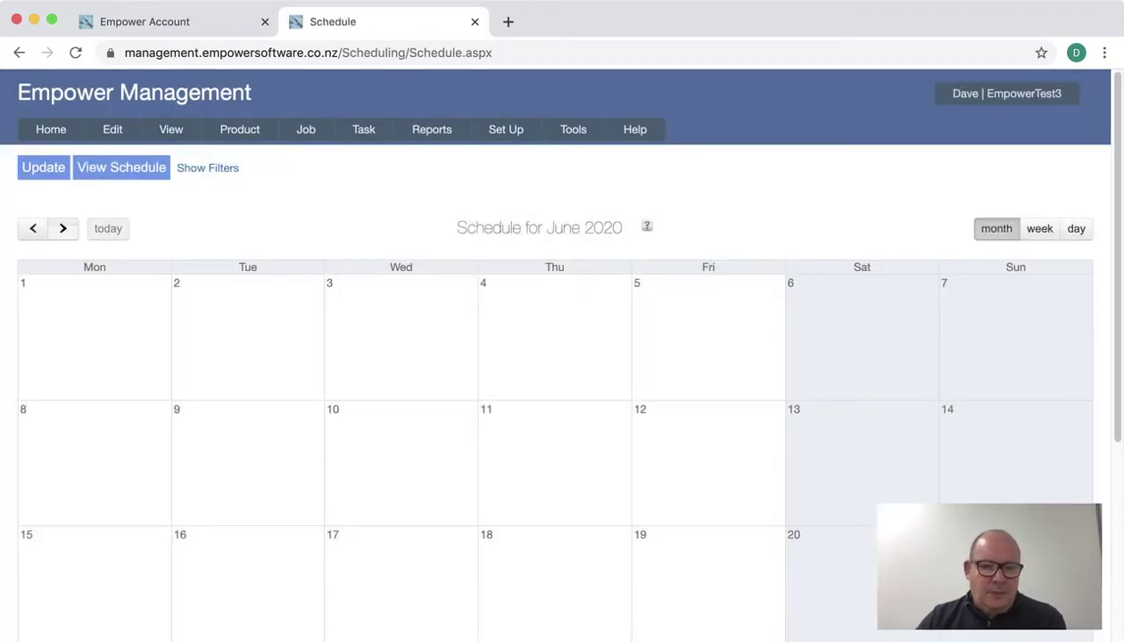
{"action": "left_click", "coordinate": [62, 228]}
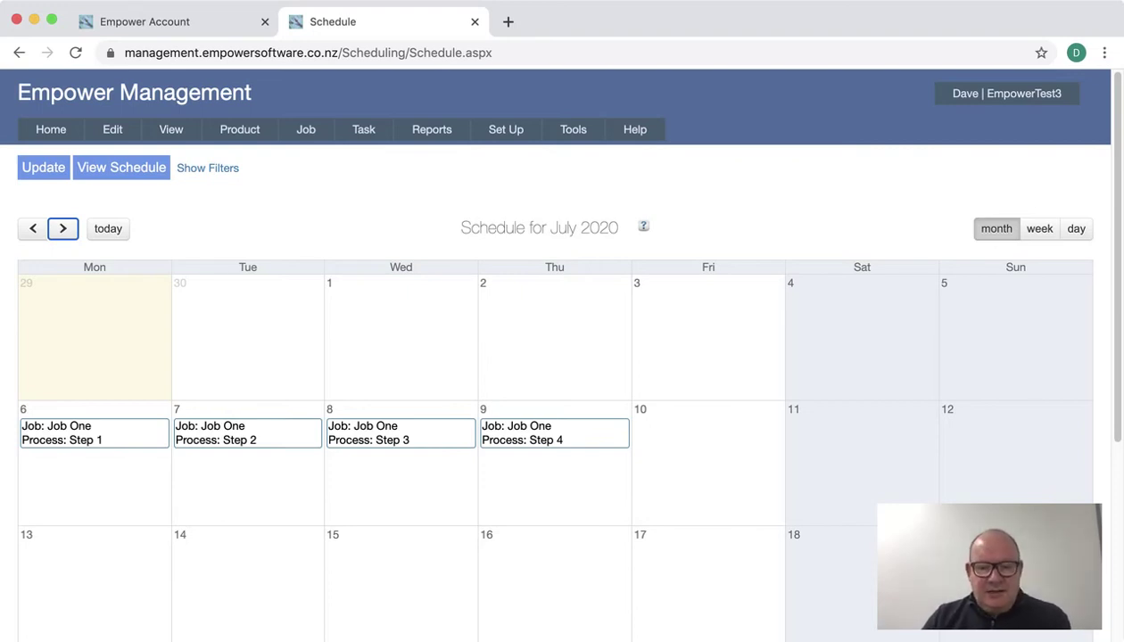
{"action": "left_click", "coordinate": [708, 463]}
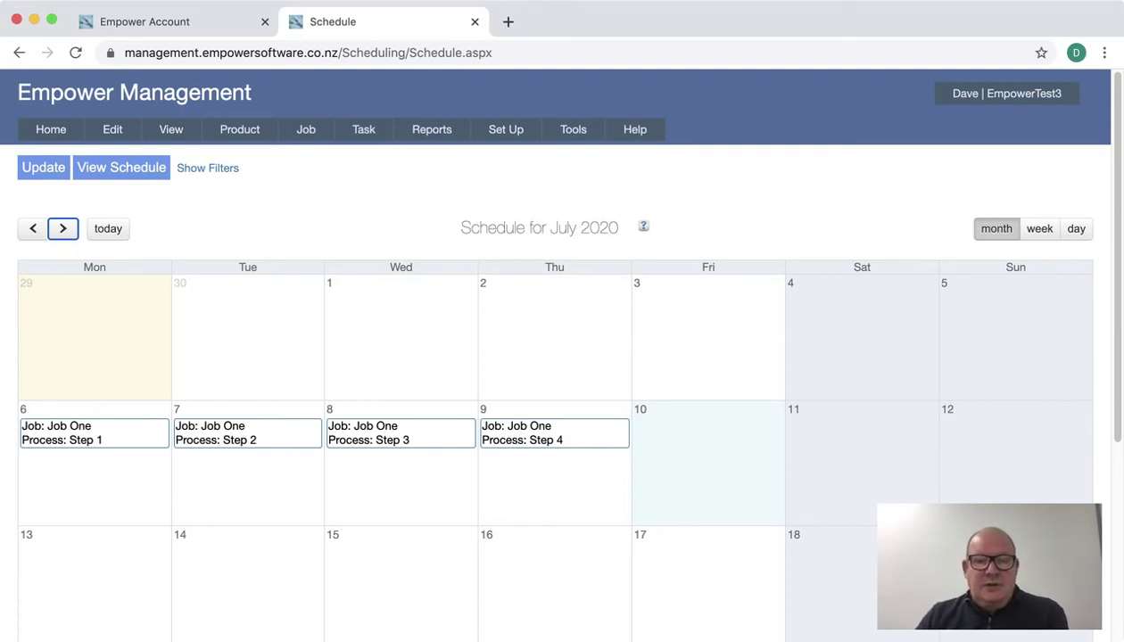
- Turn on Set Forward Scheduling as Default in the Scheduling settings and expand the advanced scheduling options
{"action": "mouse_move", "coordinate": [574, 131]}
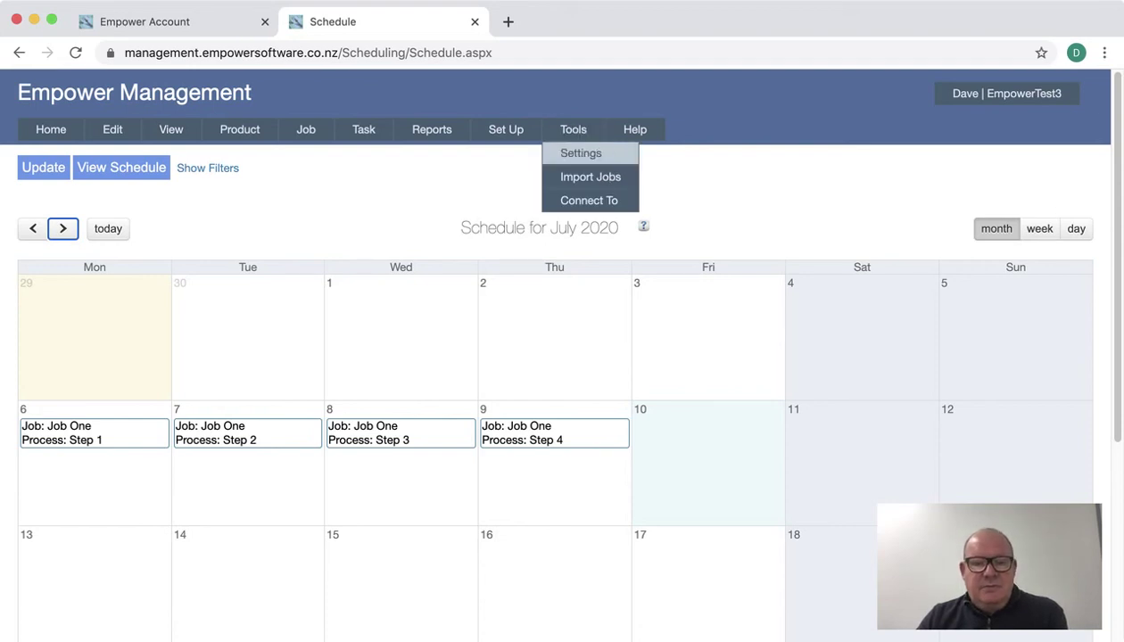
{"action": "left_click", "coordinate": [580, 154]}
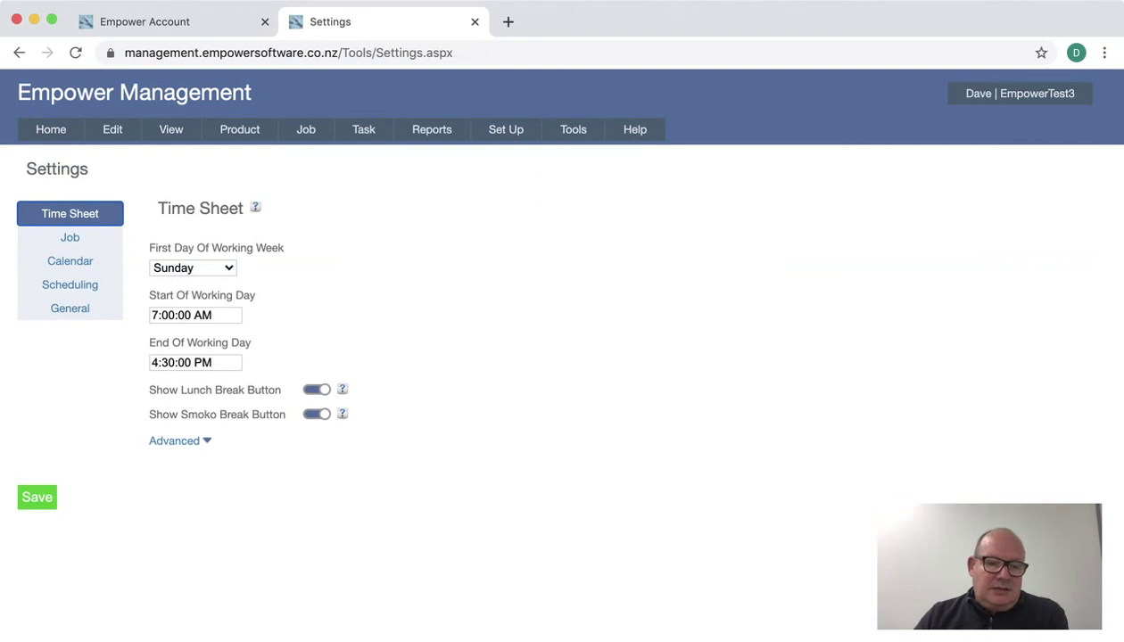
{"action": "left_click", "coordinate": [69, 284]}
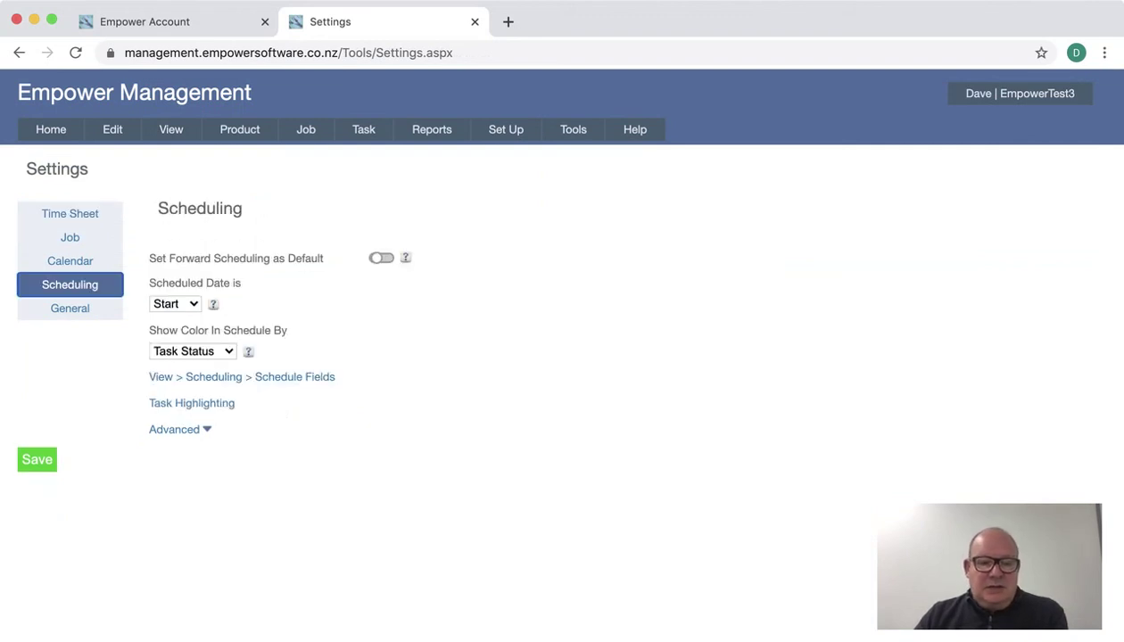
{"action": "left_click", "coordinate": [381, 258]}
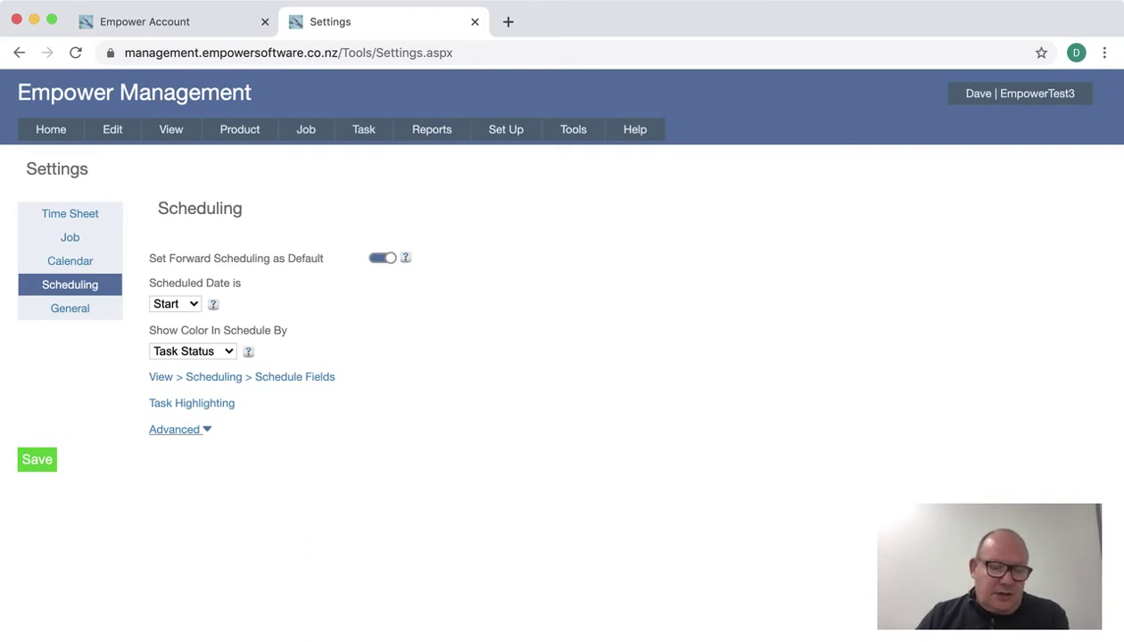
{"action": "left_click", "coordinate": [175, 429]}
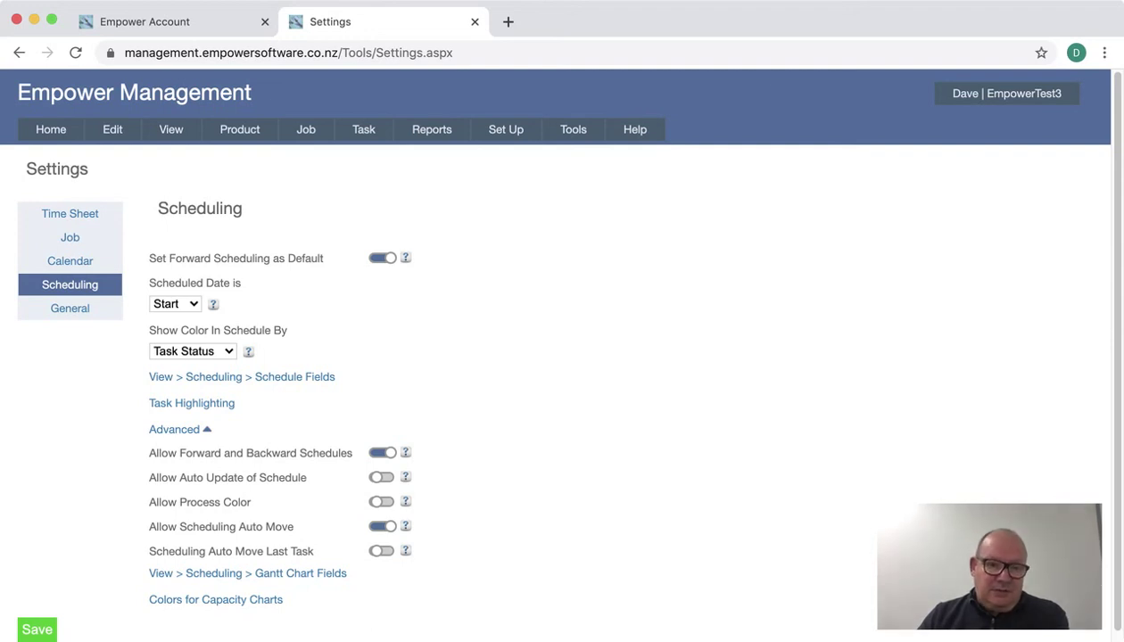
- Return to job editing and open Job One again to reach its scheduling fields
{"action": "mouse_move", "coordinate": [305, 131]}
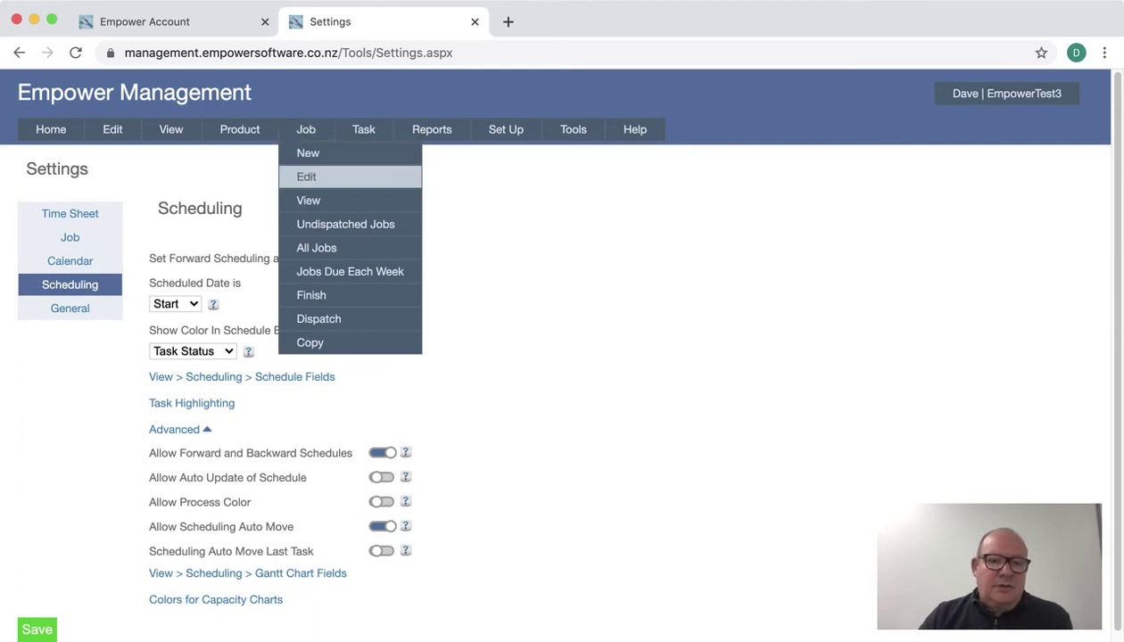
{"action": "left_click", "coordinate": [305, 177]}
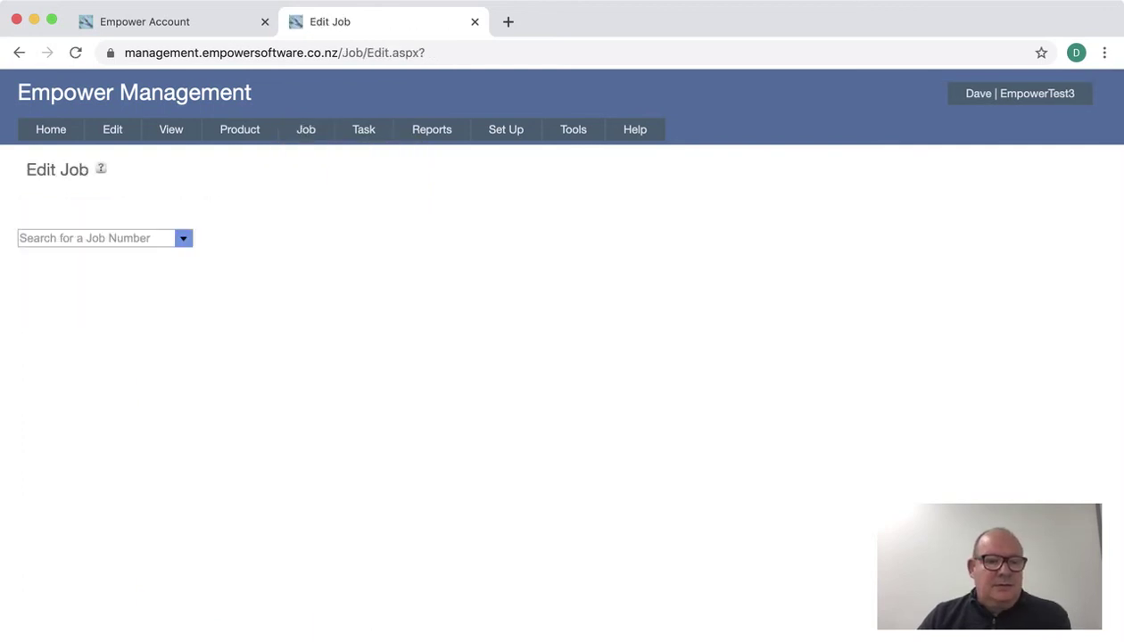
{"action": "left_click", "coordinate": [184, 238]}
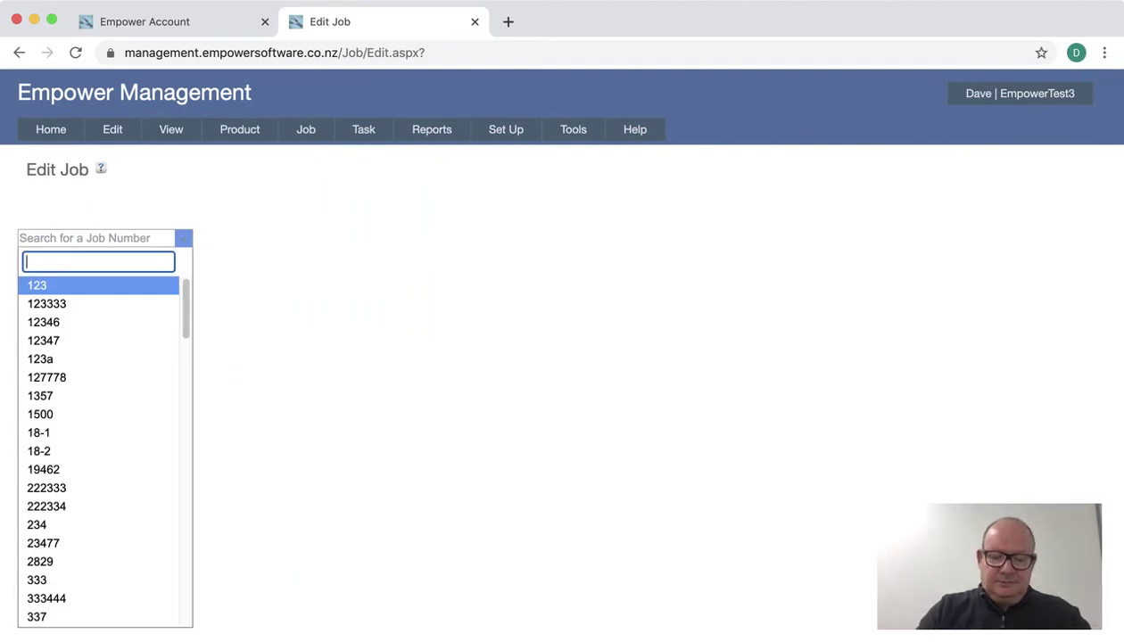
{"action": "type", "text": "JOb On"}
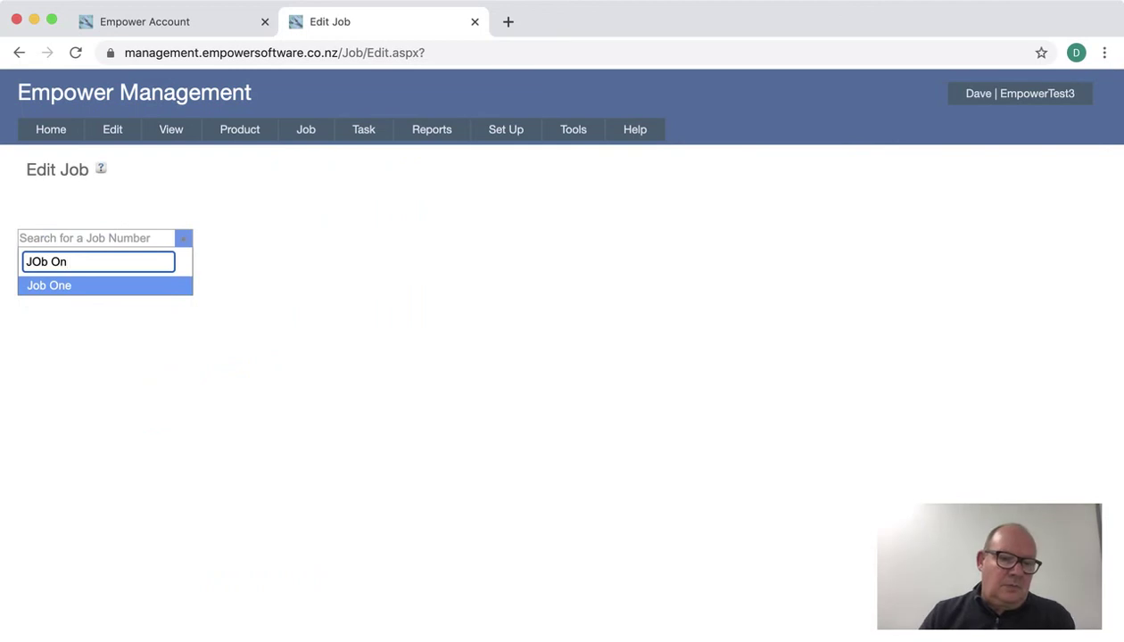
{"action": "key", "text": "Return"}
{"action": "scroll", "coordinate": [554, 356], "scroll_direction": "down", "scroll_amount": 1}
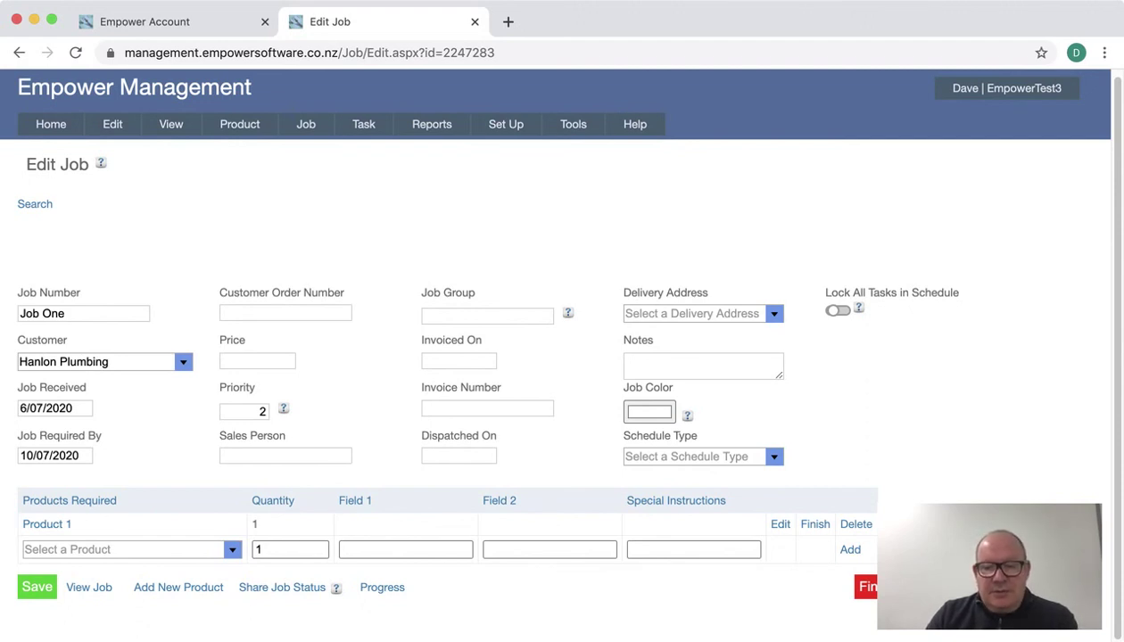
- Look through the Backward and Forward options for Job One's Schedule Type without choosing one
{"action": "left_click", "coordinate": [774, 456]}
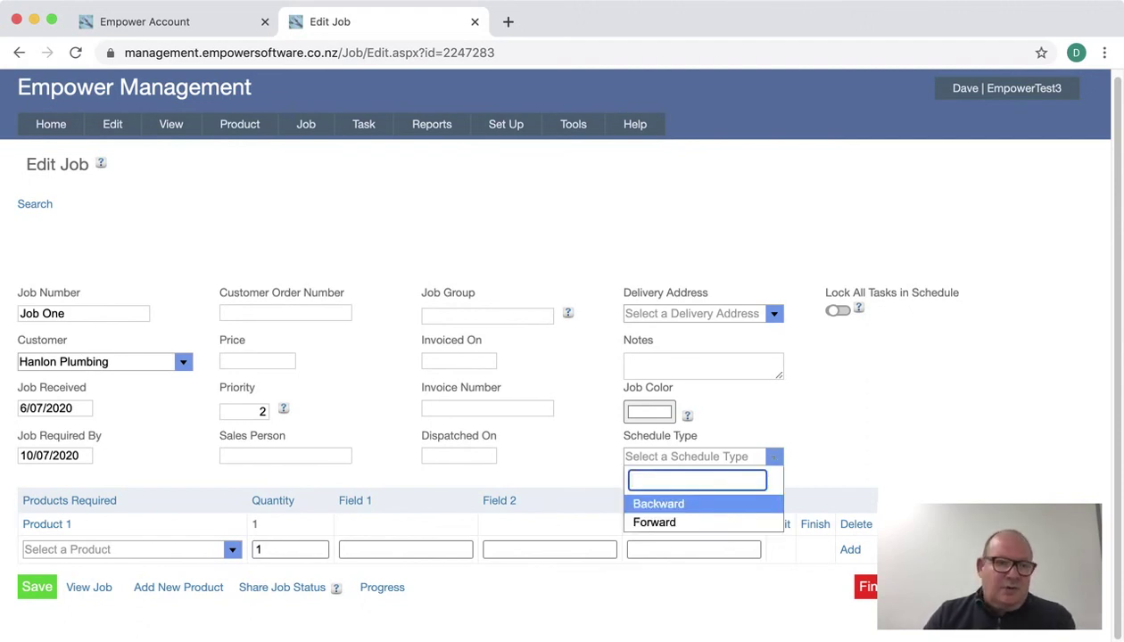
{"action": "key", "text": "Down"}
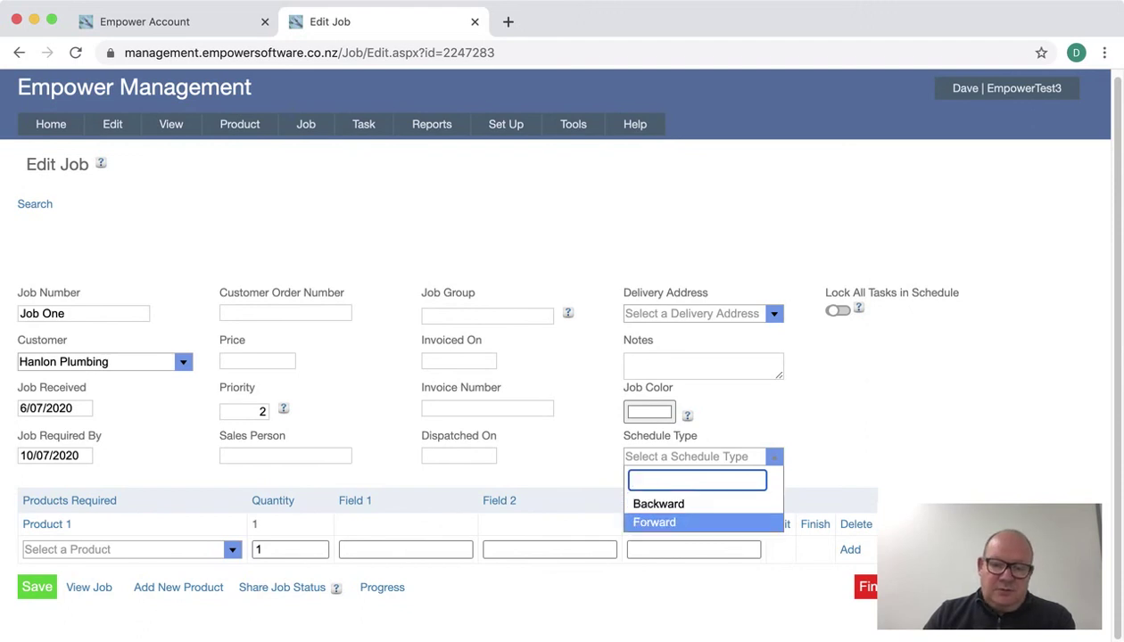
{"action": "key", "text": "Up"}
{"action": "key", "text": "Escape"}
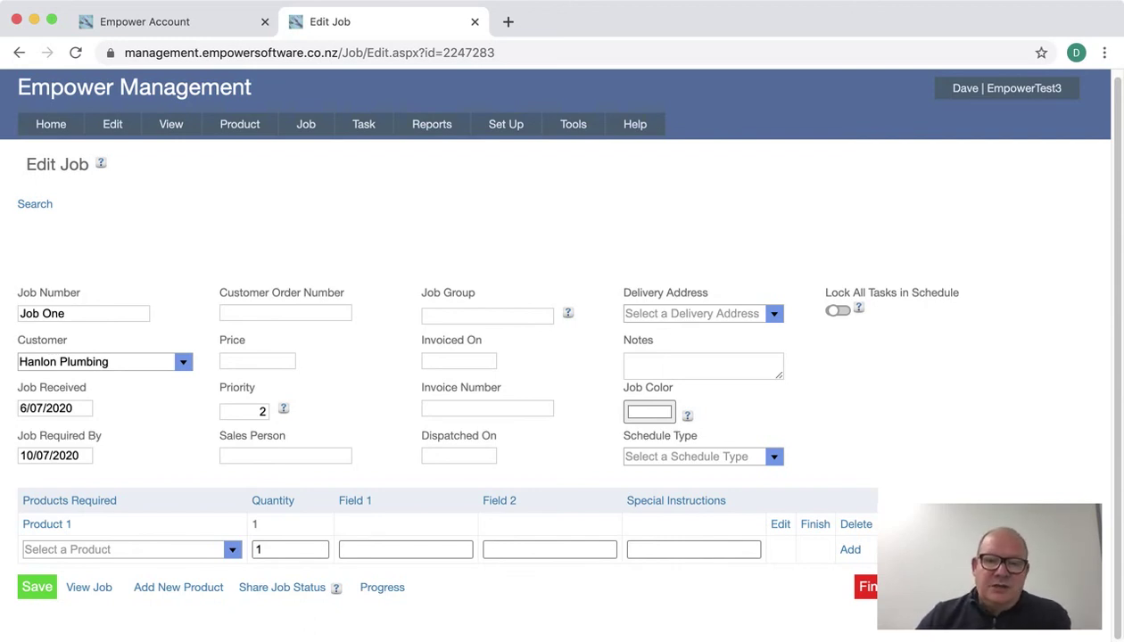
- Open Empower Help, collapse the Introduction topics and look over the Scheduling help topics
{"action": "mouse_move", "coordinate": [635, 124]}
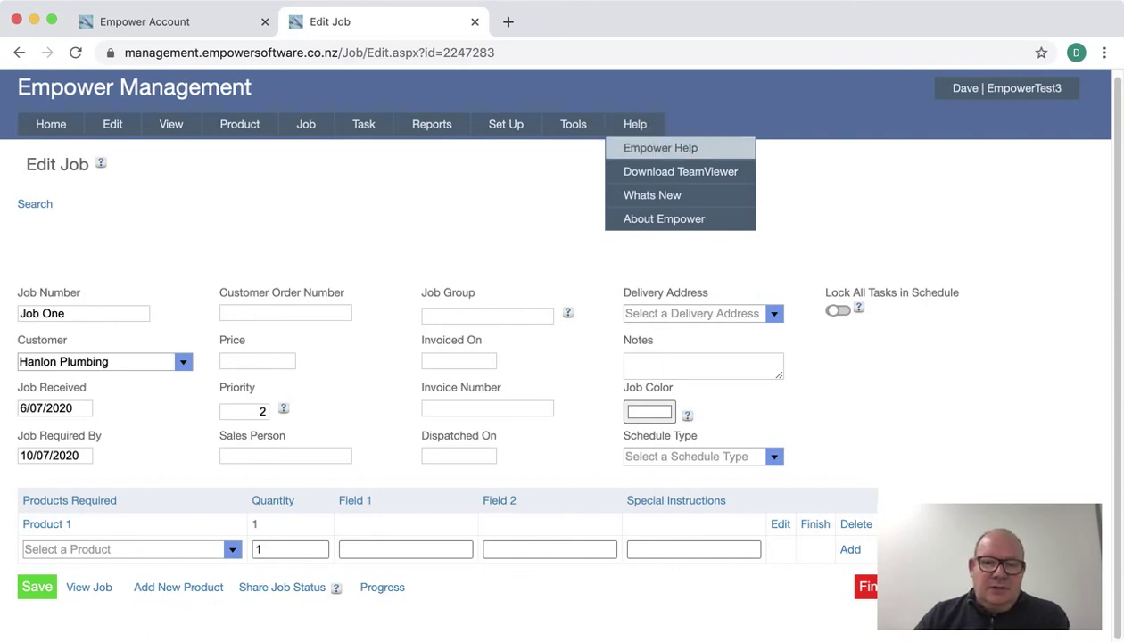
{"action": "left_click", "coordinate": [660, 148]}
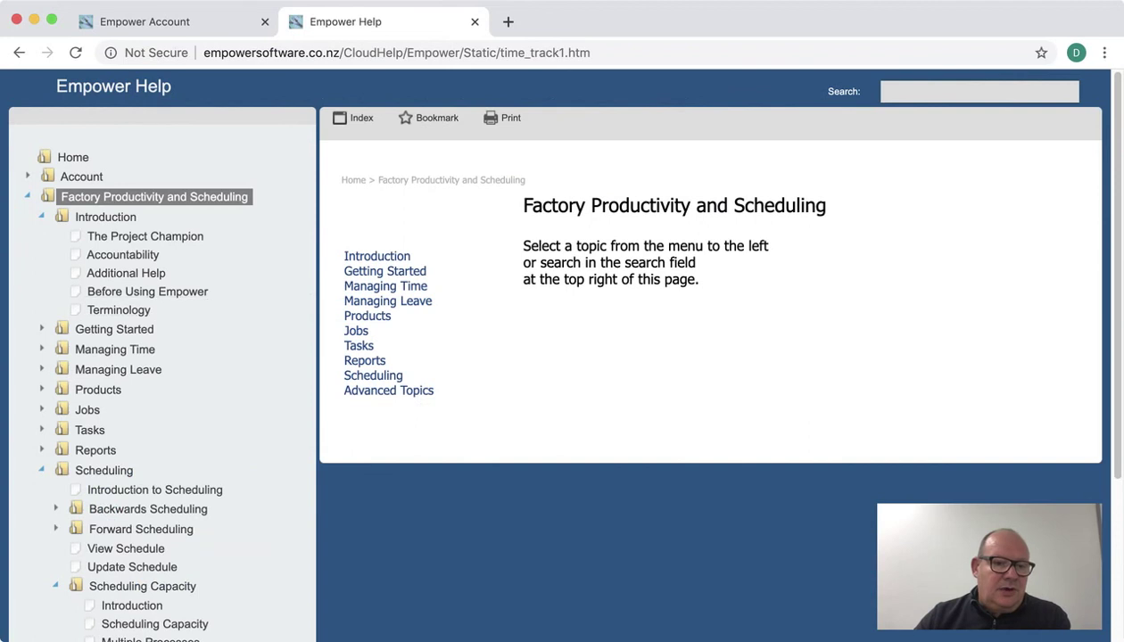
{"action": "left_click", "coordinate": [41, 216]}
{"action": "scroll", "coordinate": [99, 300], "scroll_direction": "down", "scroll_amount": 2}
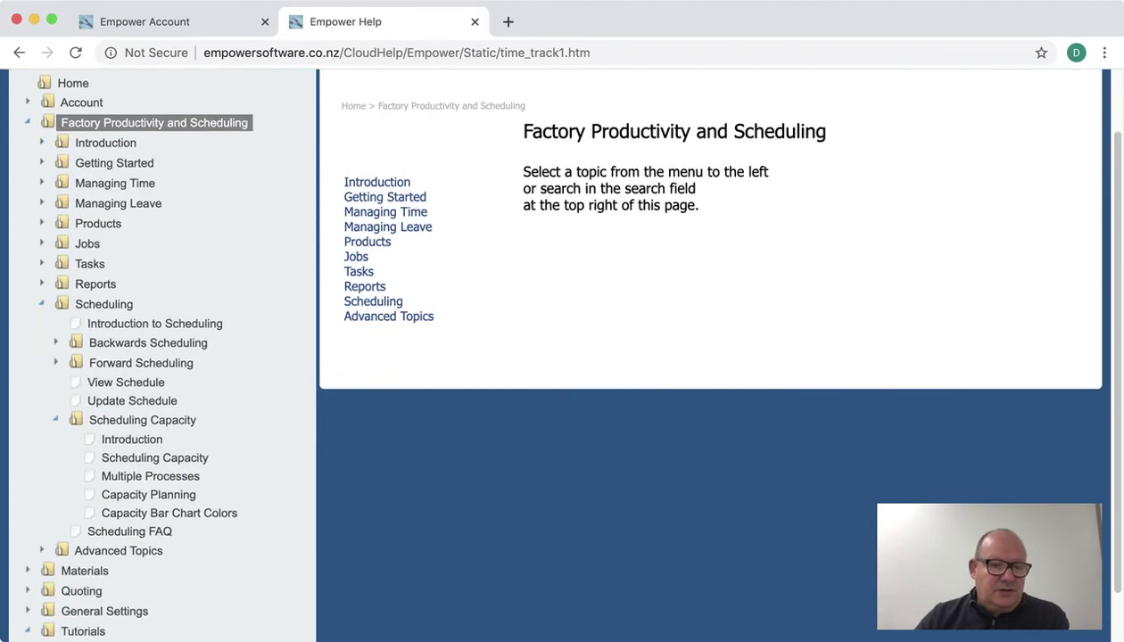